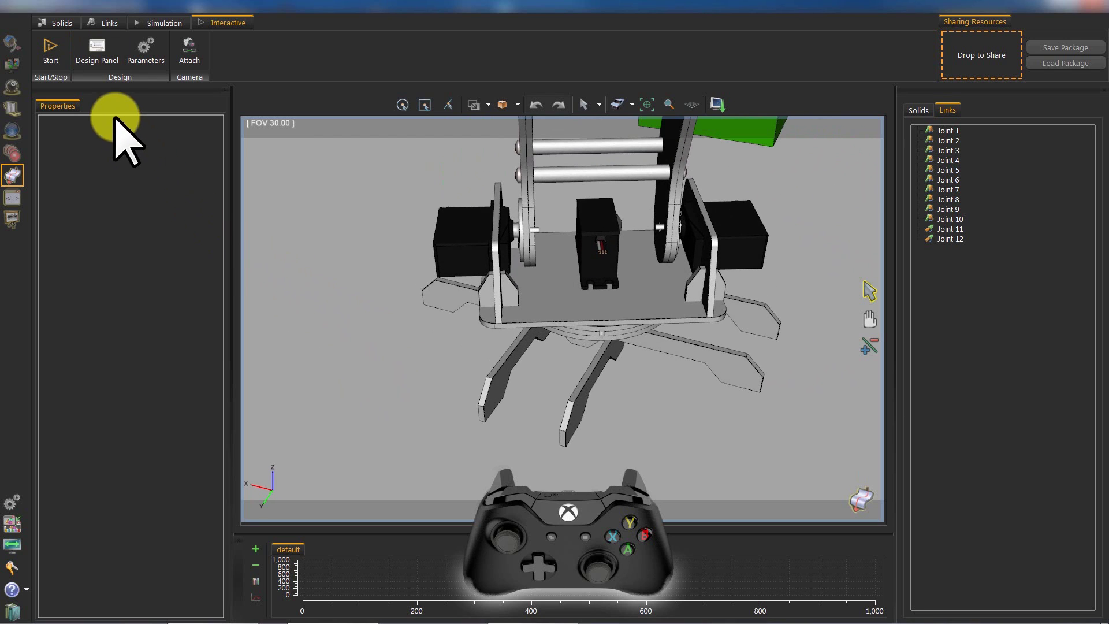
# Open the interactive physics design setup, add Joint 1 at the robot's base as an interactive entity, and enable its Control Function
pyautogui.click(97, 51)
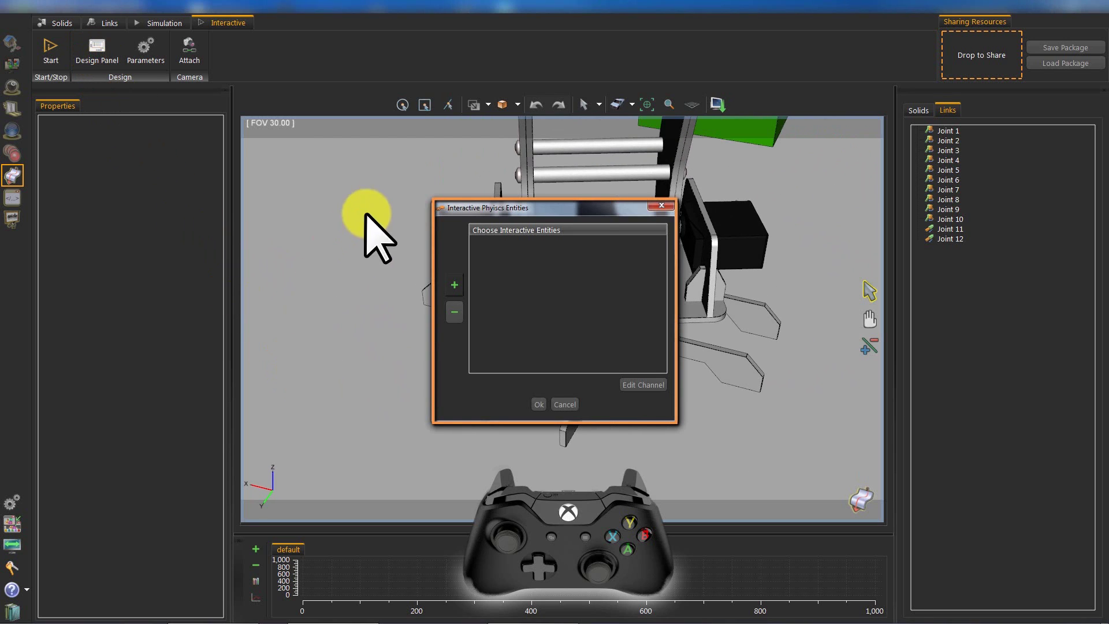
pyautogui.moveTo(451, 205); pyautogui.dragTo(122, 183)
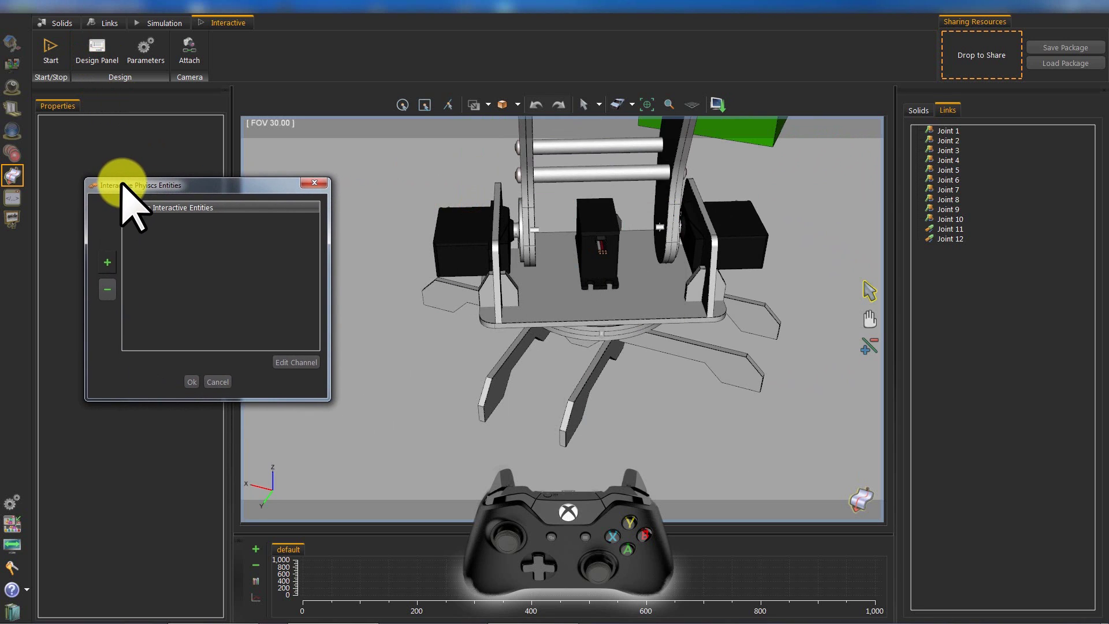
pyautogui.click(106, 263)
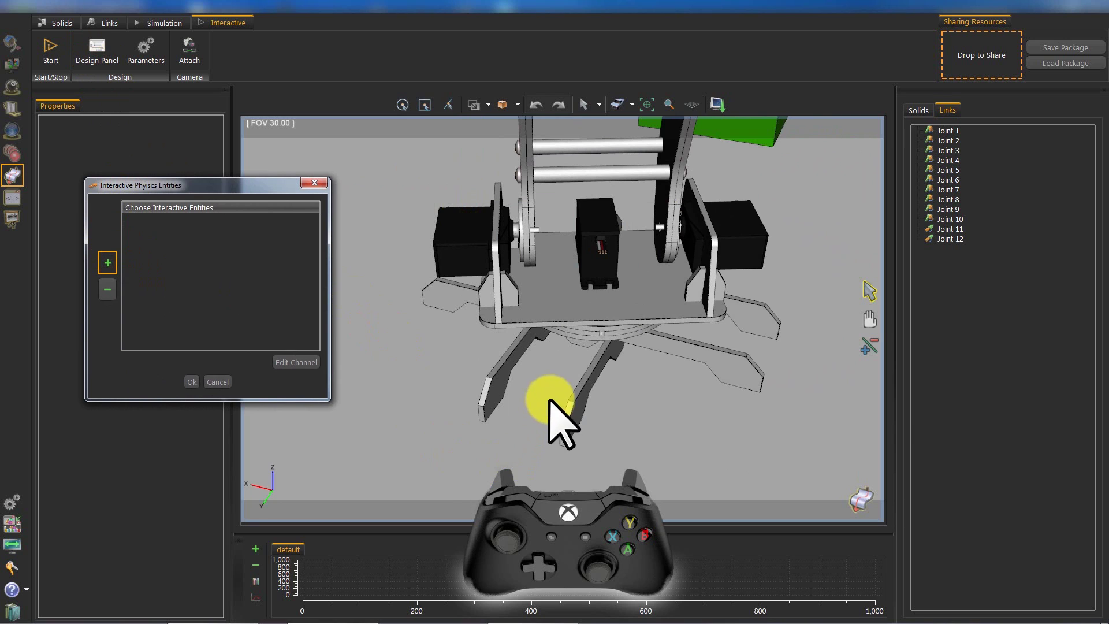
pyautogui.click(602, 333)
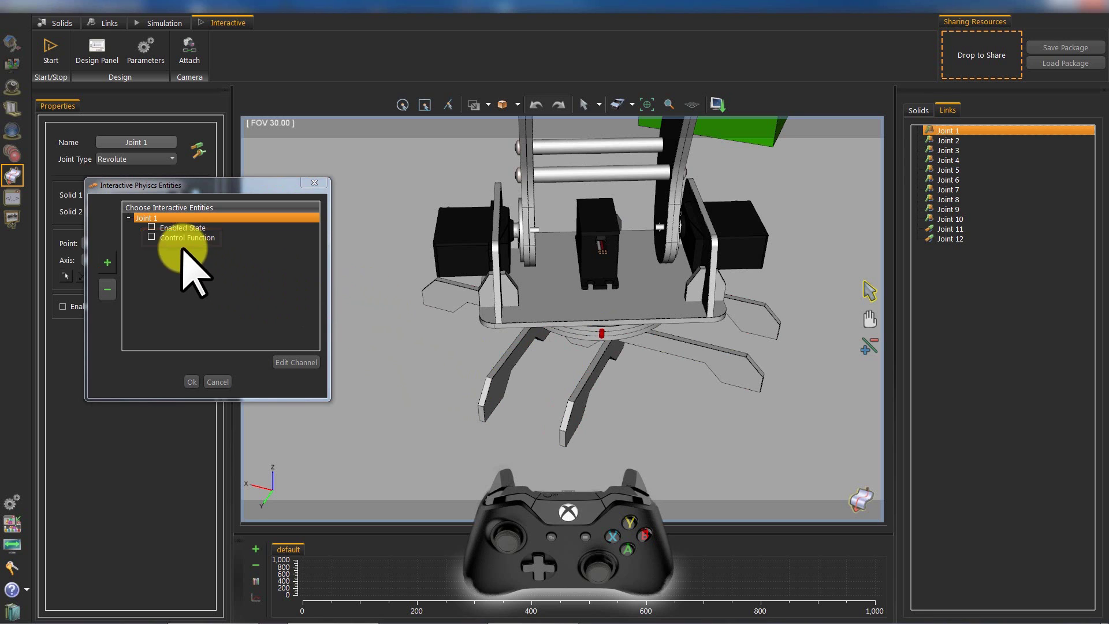
pyautogui.click(152, 237)
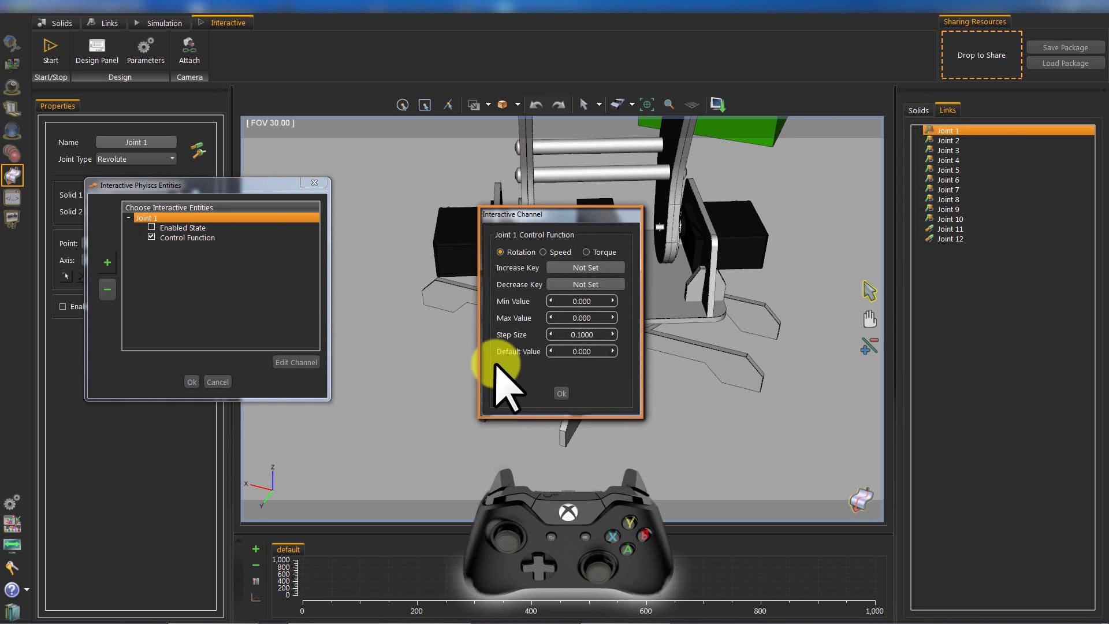
# Configure Joint 1's channel with Shift to increase, Alt to decrease, range -2 to 2, step size 0.01 and default value -0.45
pyautogui.click(603, 267)
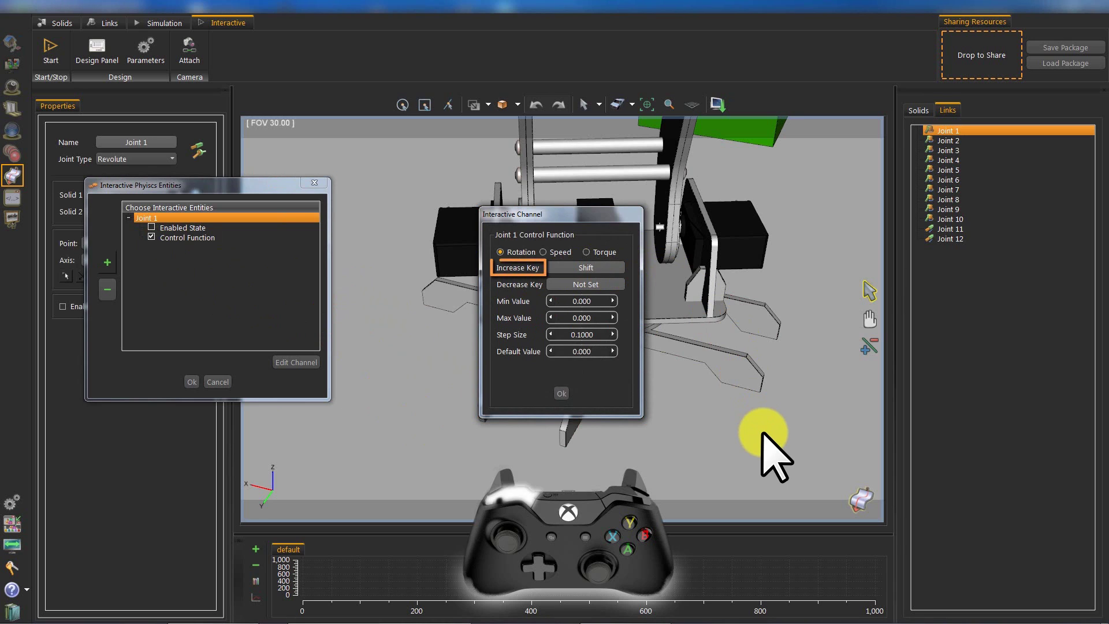
pyautogui.click(598, 282)
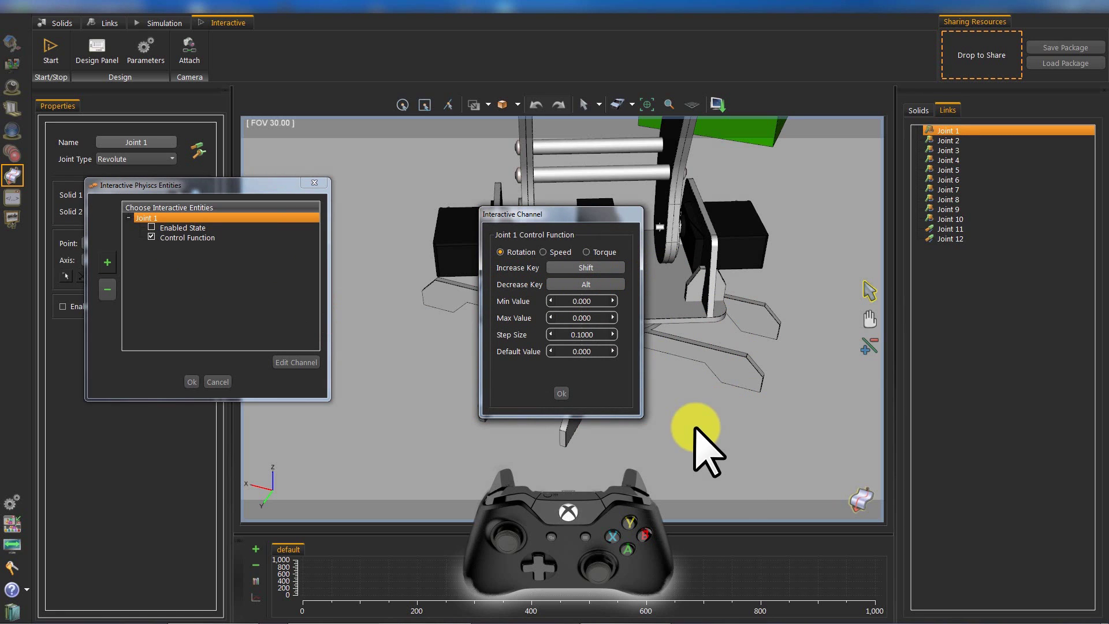
pyautogui.click(598, 300)
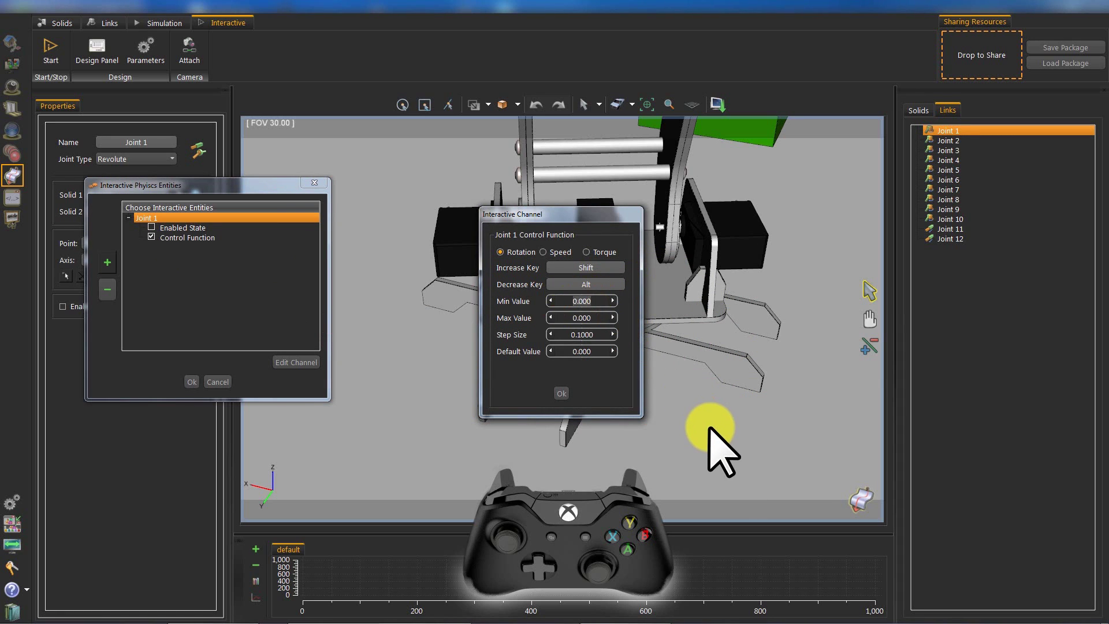
pyautogui.click(585, 317)
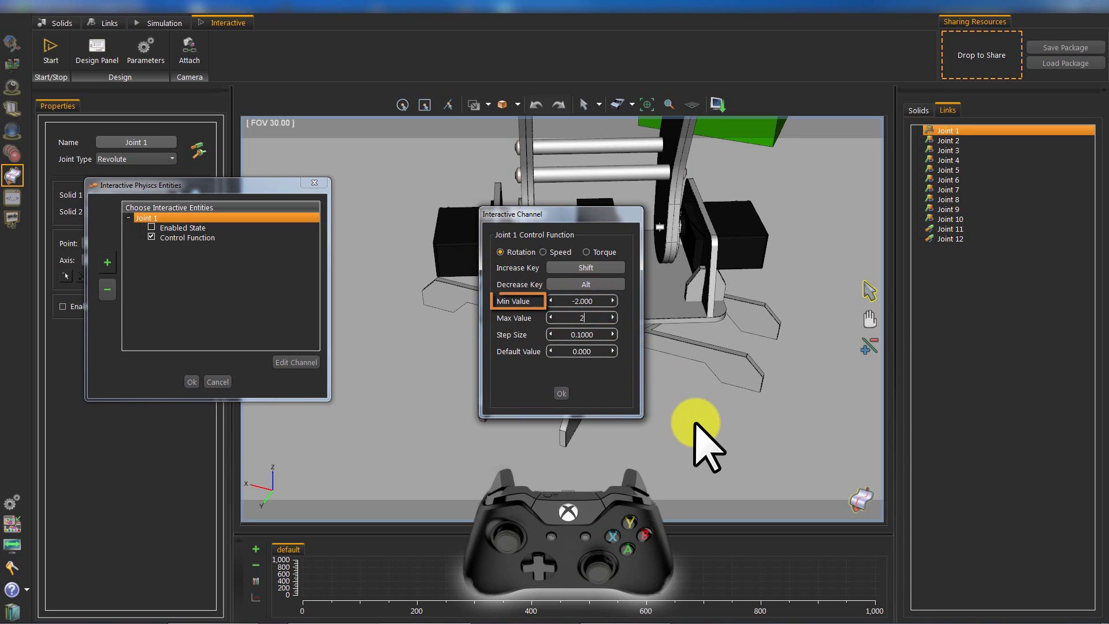
pyautogui.click(595, 334)
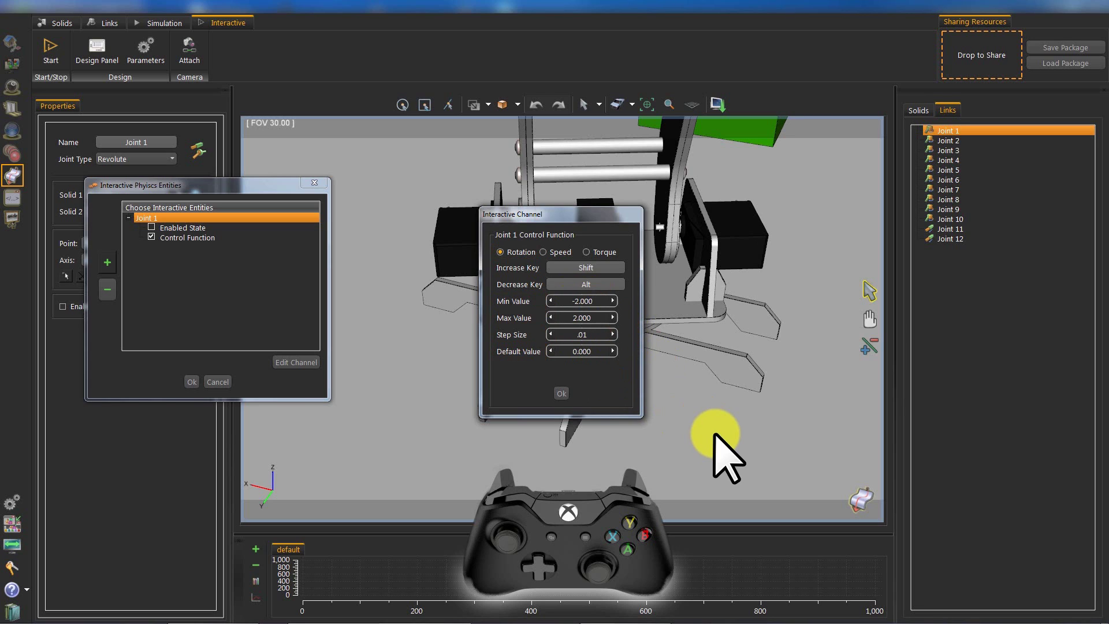
pyautogui.click(594, 351)
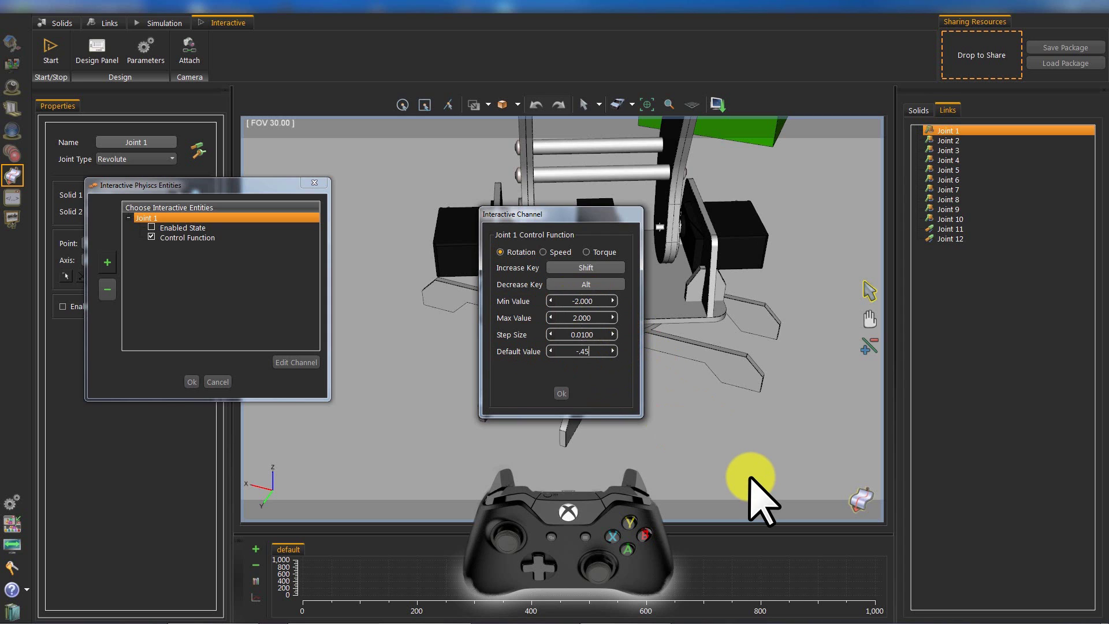
pyautogui.click(561, 393)
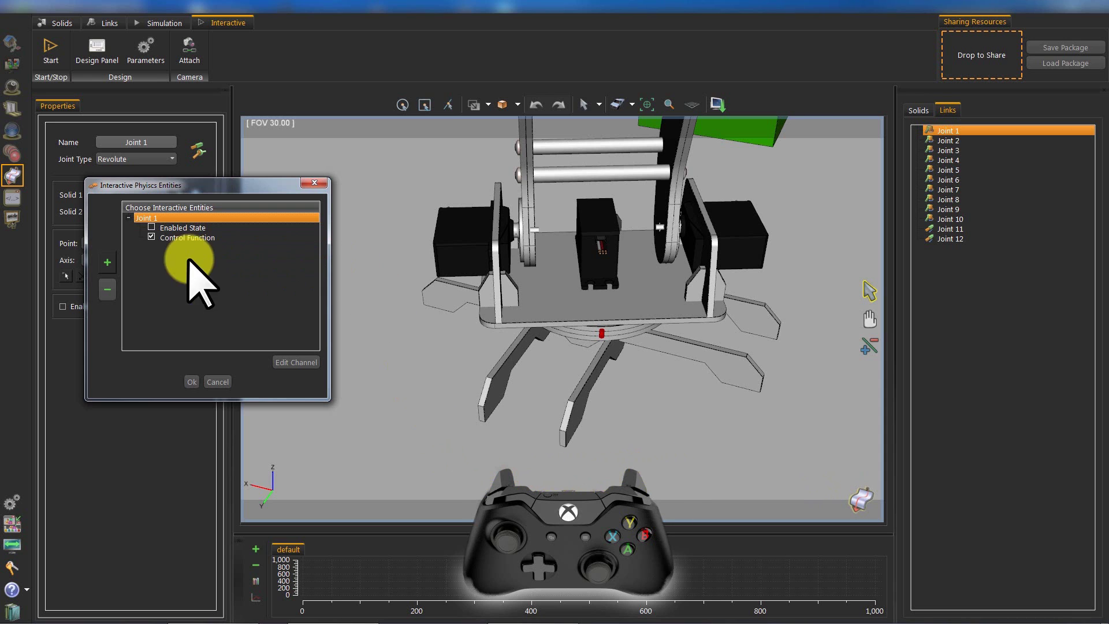
# Add Joint 2 at the lower arm's side plate as an interactive entity and enable its Control Function
pyautogui.click(108, 261)
pyautogui.moveTo(376, 370); pyautogui.dragTo(302, 395, button='middle')
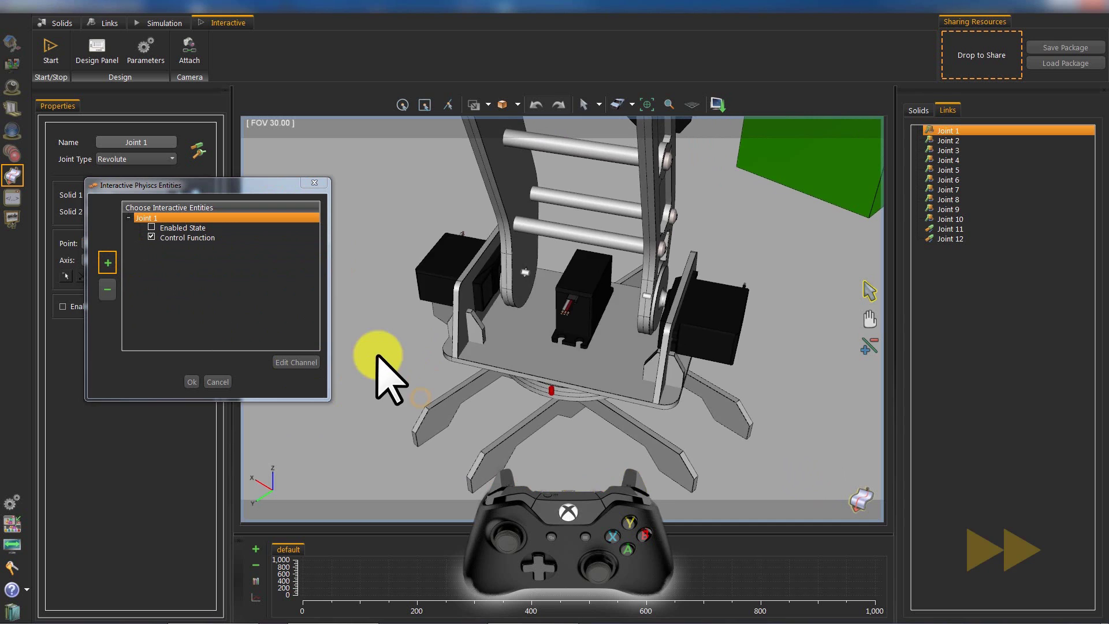
pyautogui.click(524, 272)
pyautogui.doubleClick(191, 237)
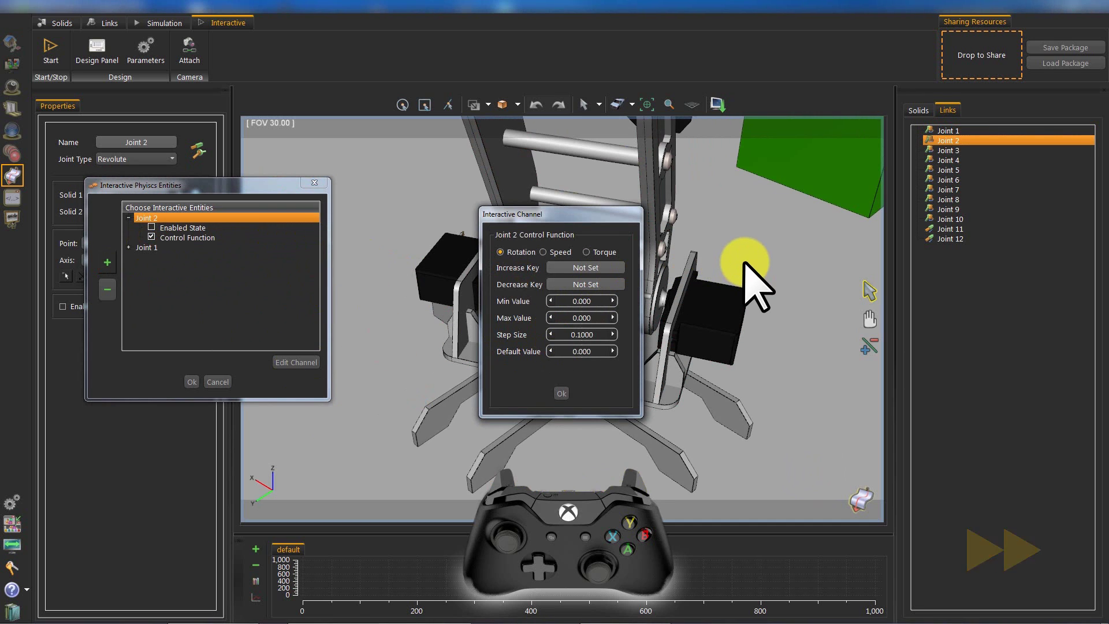
# Configure Joint 2's channel with B to increase, X to decrease, minimum -1 and maximum 1
pyautogui.click(617, 284)
pyautogui.doubleClick(593, 302)
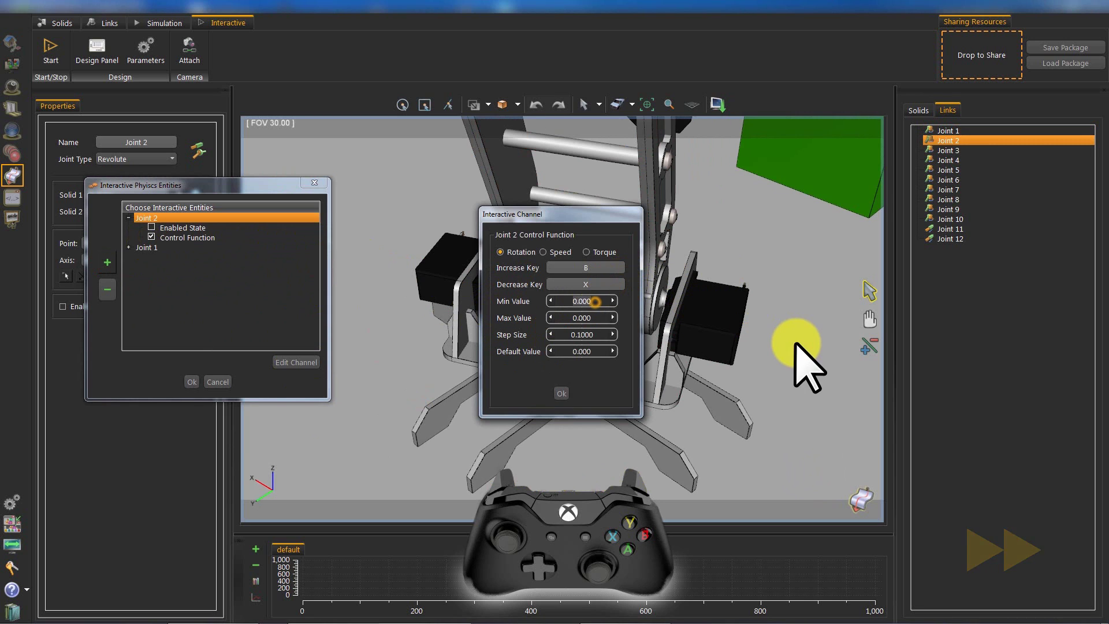
pyautogui.write('-1')
pyautogui.doubleClick(593, 318)
pyautogui.write('1')
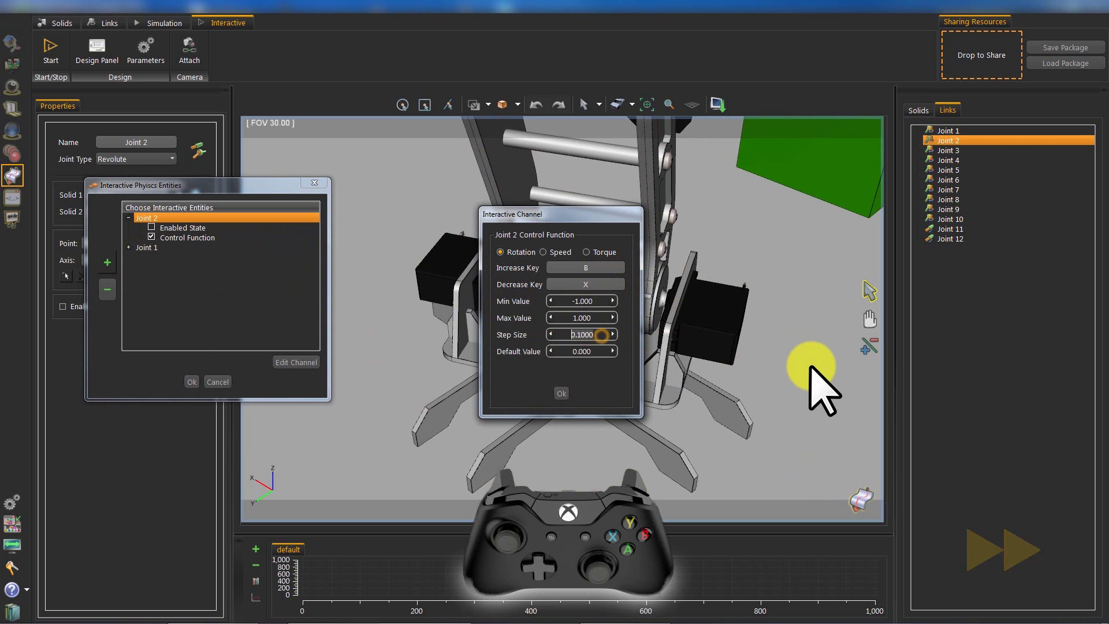
pyautogui.click(561, 393)
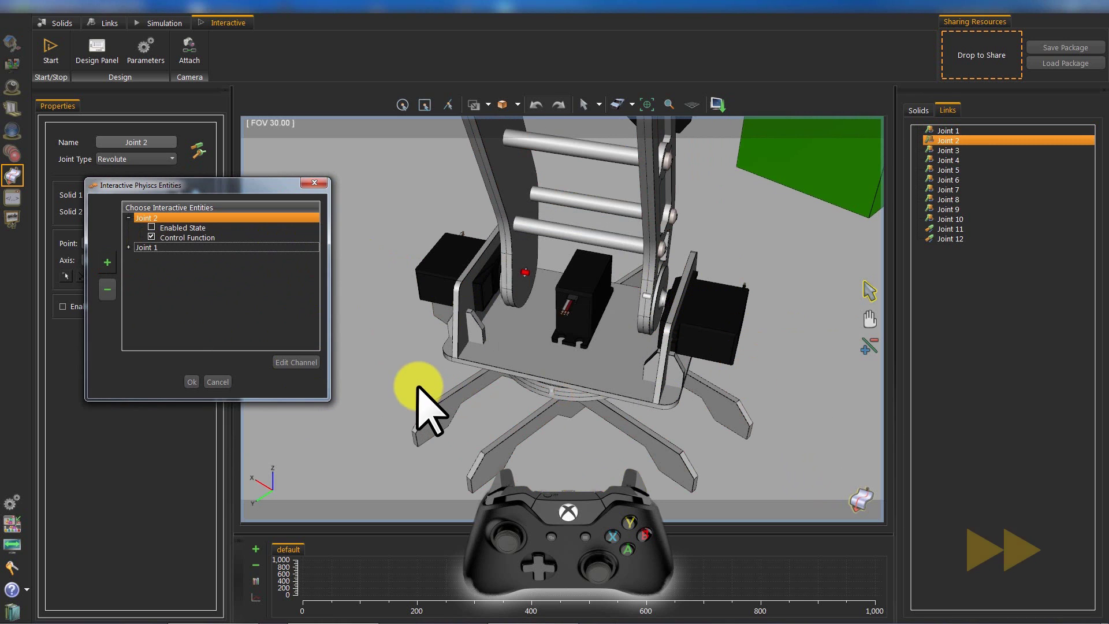
# Add Joint 3 on the opposite side of the lower arm as an interactive entity and enable its Control Function
pyautogui.click(107, 262)
pyautogui.click(634, 263)
pyautogui.click(218, 239)
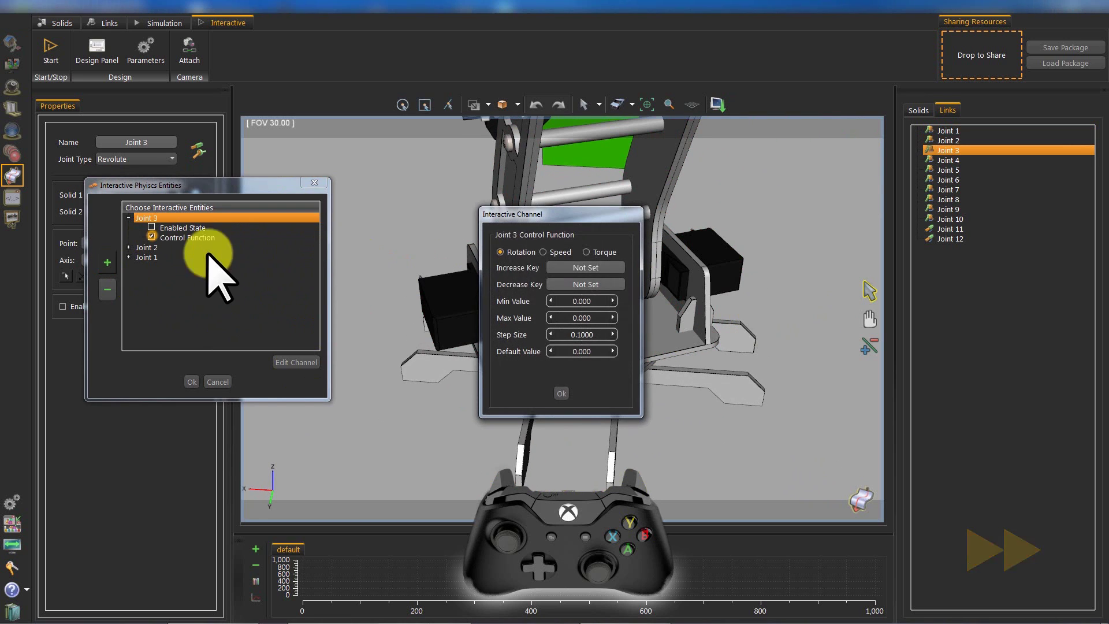
# Configure Joint 3's channel with B to increase, X to decrease, range -1 to 1 and step size 0.01
pyautogui.press('b')
pyautogui.click(615, 285)
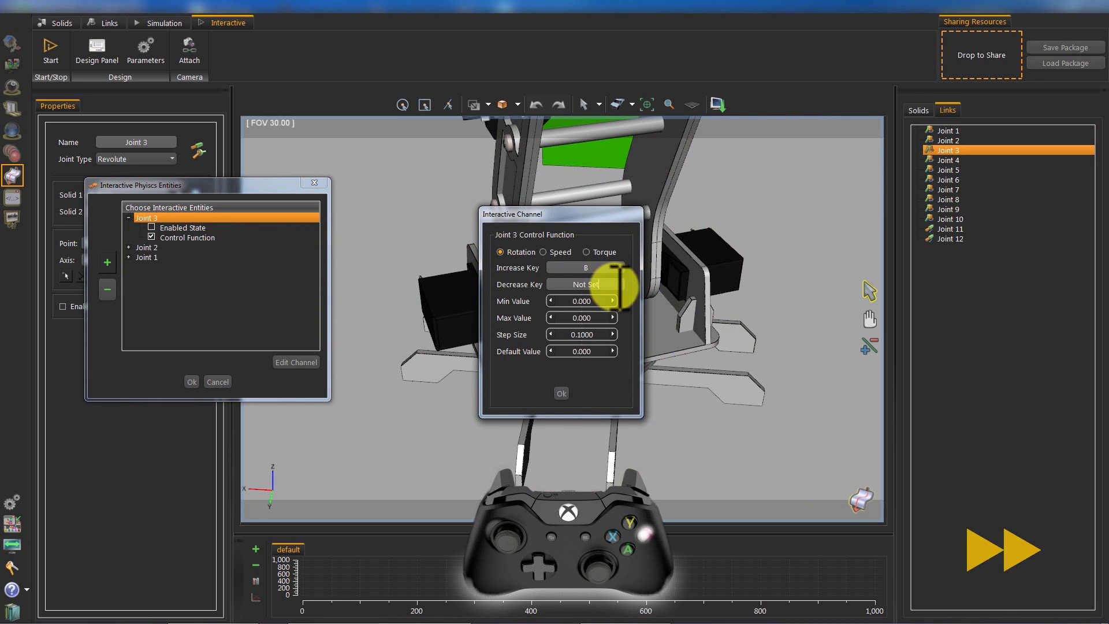
pyautogui.press('x')
pyautogui.moveTo(601, 303); pyautogui.dragTo(563, 338)
pyautogui.write('-1')
pyautogui.write('1')
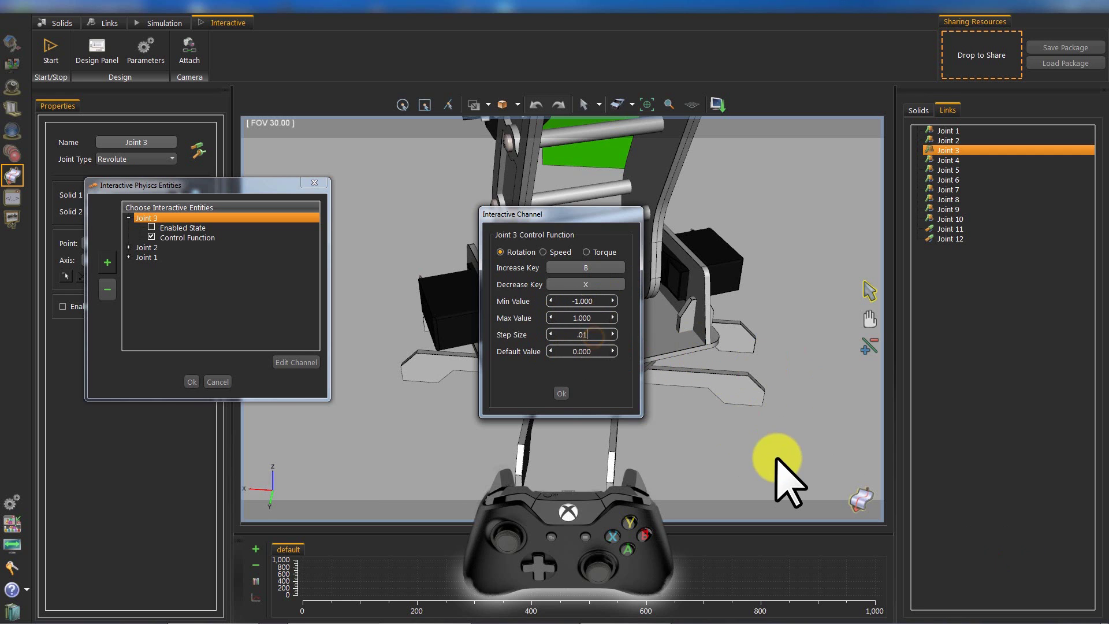
pyautogui.click(562, 393)
# Add Joint 4 at the arm's elbow as an interactive entity and enable its Control Function
pyautogui.moveTo(391, 206); pyautogui.dragTo(491, 402, button='middle')
pyautogui.click(108, 263)
pyautogui.click(642, 272)
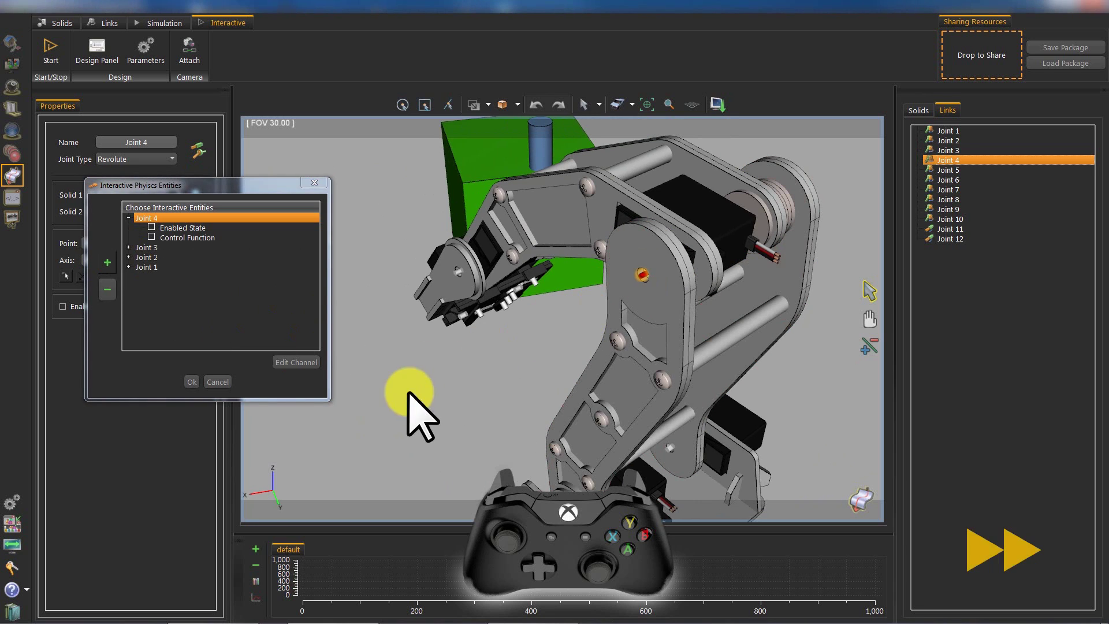
pyautogui.click(150, 235)
# Configure Joint 4's channel with A to increase, Y to decrease, range -1 to 1 and step size 0.01
pyautogui.click(609, 268)
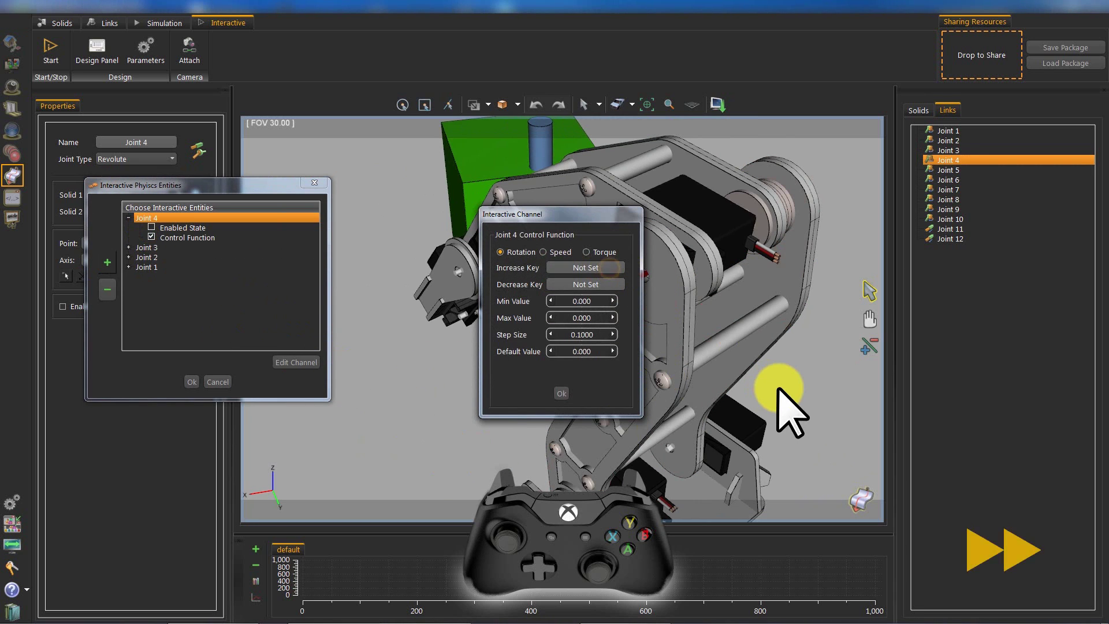
pyautogui.press('a')
pyautogui.click(611, 284)
pyautogui.press('y')
pyautogui.moveTo(603, 304); pyautogui.dragTo(558, 334)
pyautogui.write('1.01')
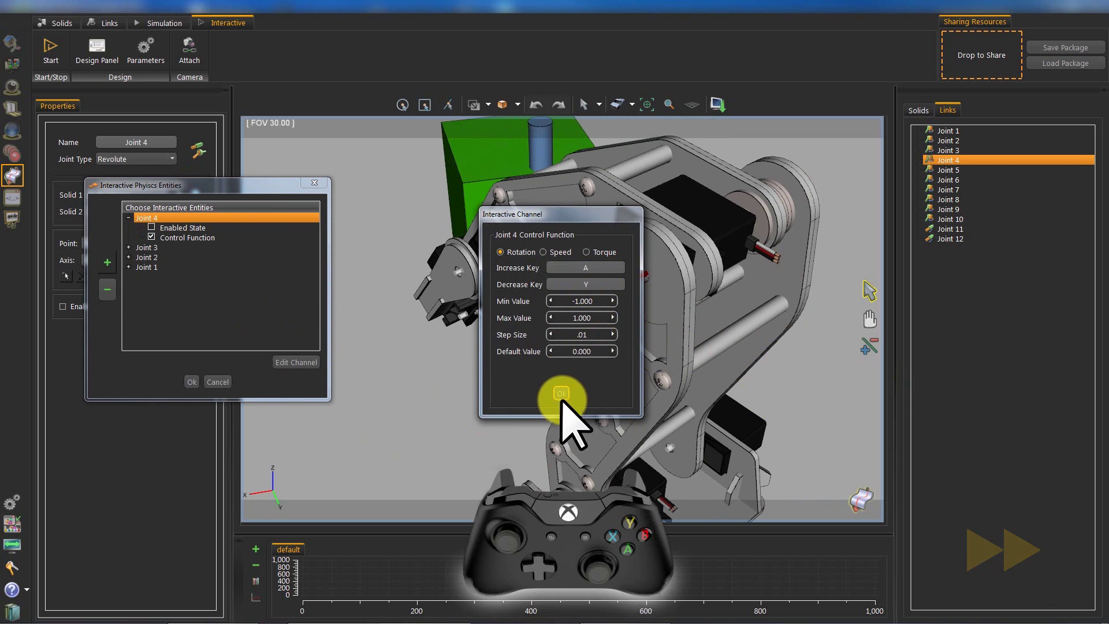
pyautogui.click(558, 393)
# Add Joint 5 at the wrist pivot above the gripper as an interactive entity and enable its Control Function
pyautogui.moveTo(447, 417); pyautogui.dragTo(652, 432, button='middle')
pyautogui.moveTo(652, 432); pyautogui.dragTo(751, 314)
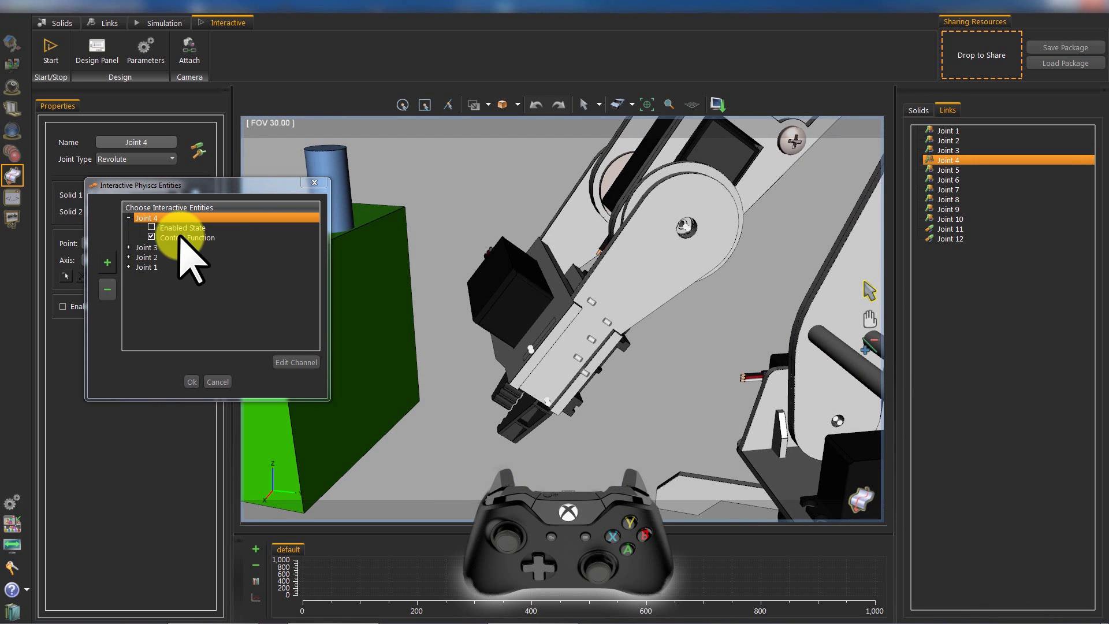
pyautogui.click(155, 296)
pyautogui.click(687, 227)
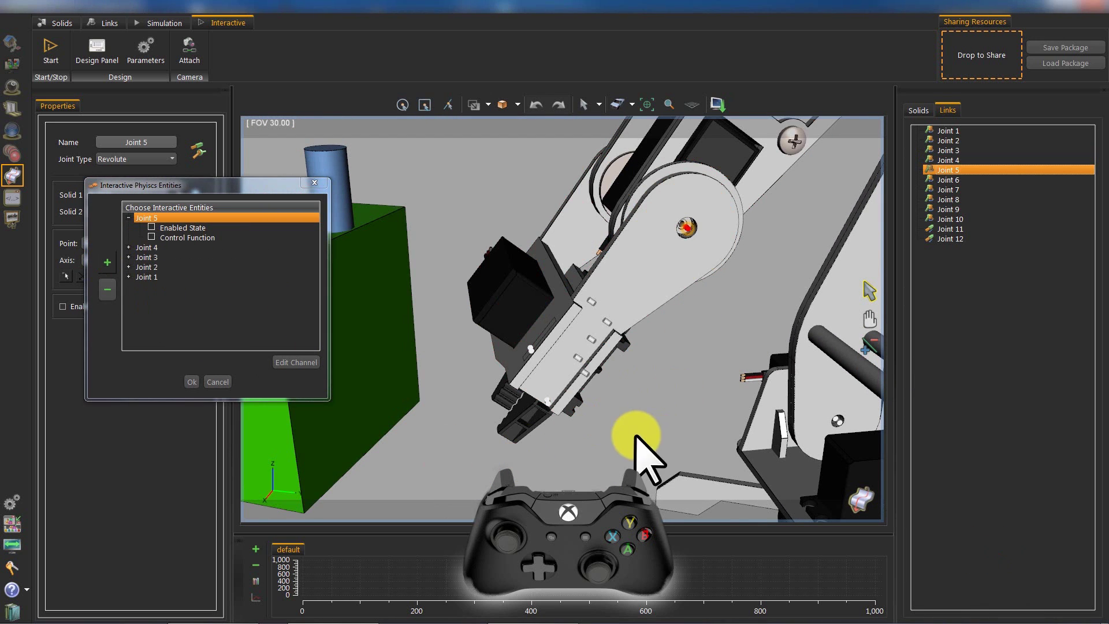
pyautogui.doubleClick(173, 237)
# Configure Joint 5's channel with T to increase, G to decrease, range -1 to 1 and step size 0.01
pyautogui.click(612, 267)
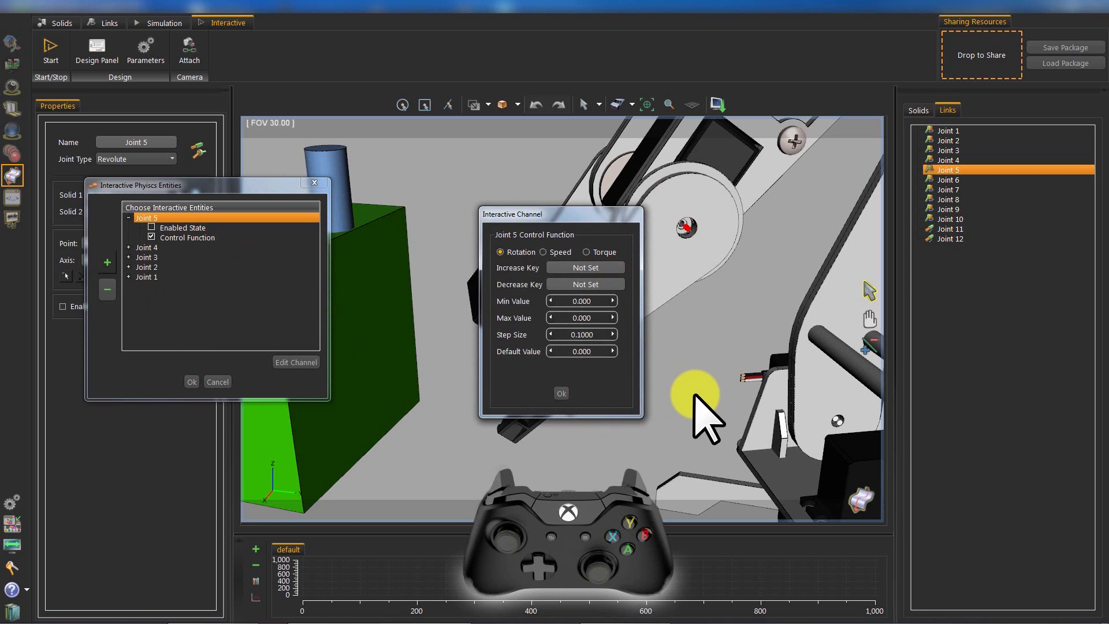
pyautogui.write('T')
pyautogui.click(585, 284)
pyautogui.write('G')
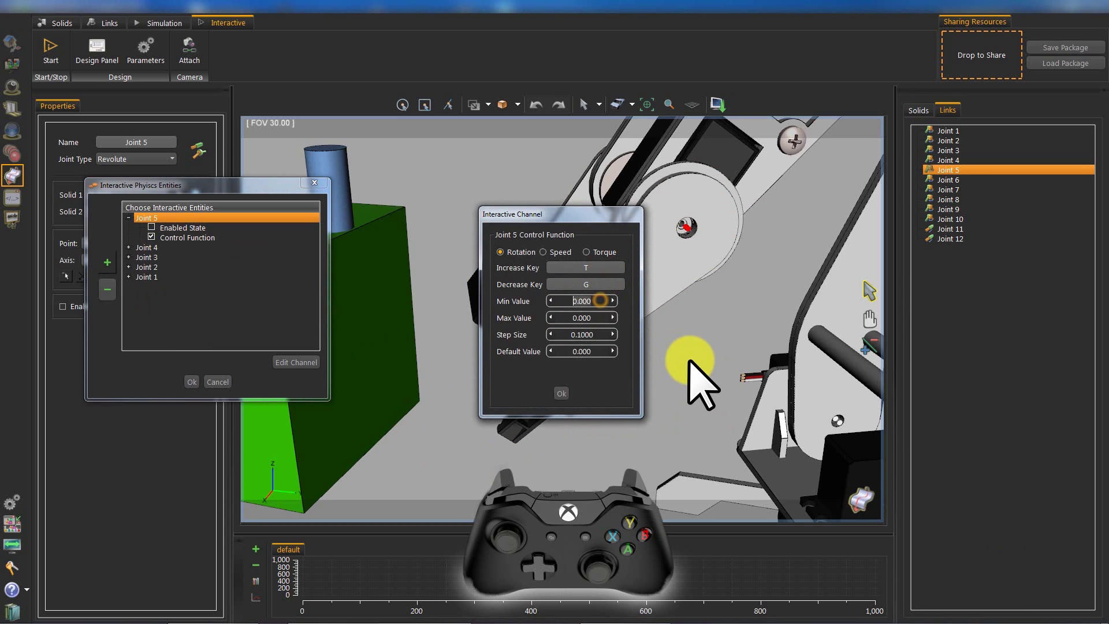
pyautogui.write('1')
pyautogui.moveTo(596, 318); pyautogui.dragTo(558, 336)
pyautogui.write('.01')
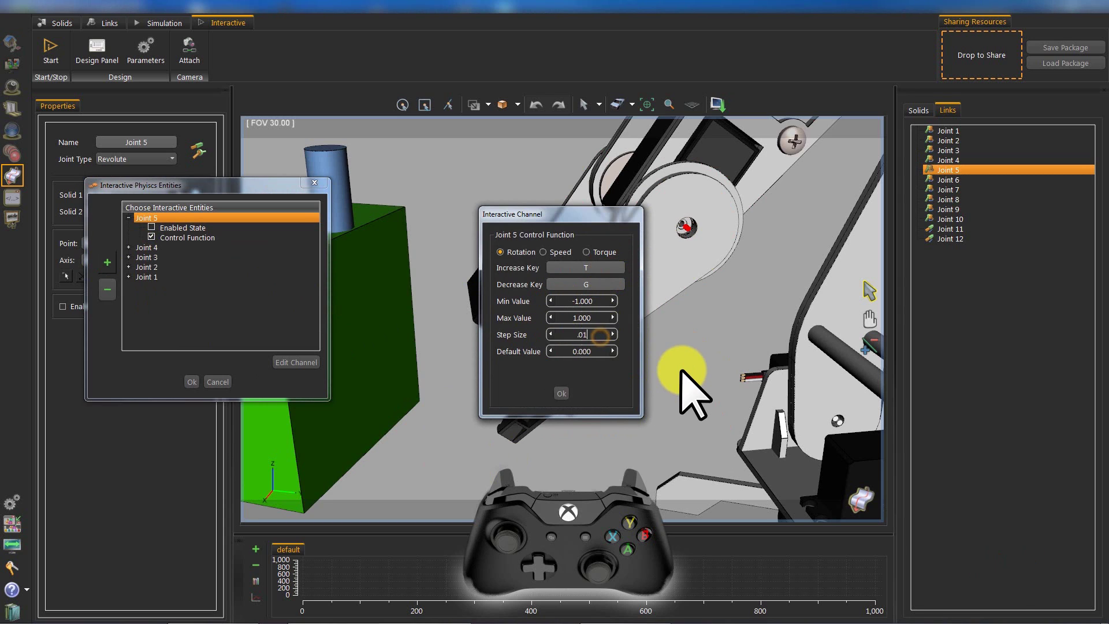
pyautogui.click(558, 391)
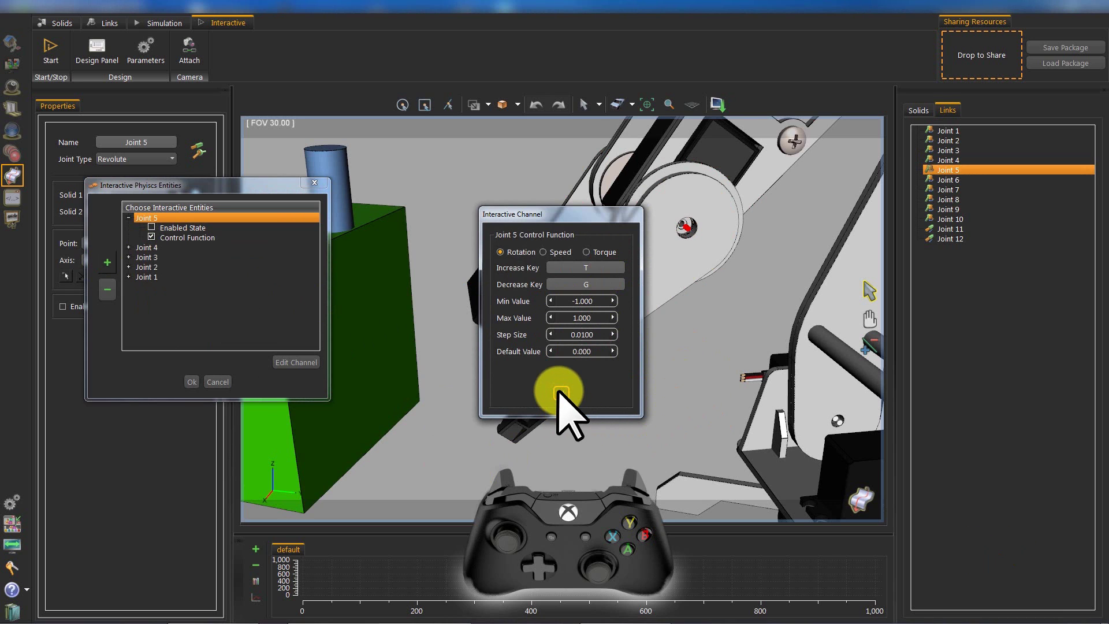
pyautogui.click(561, 392)
# Add Joint 6 at the centre of the gripper's round disc as an interactive entity and enable its Control Function
pyautogui.moveTo(493, 459); pyautogui.dragTo(648, 387, button='middle')
pyautogui.scroll(3, 633, 425)
pyautogui.scroll(-2, 562, 358)
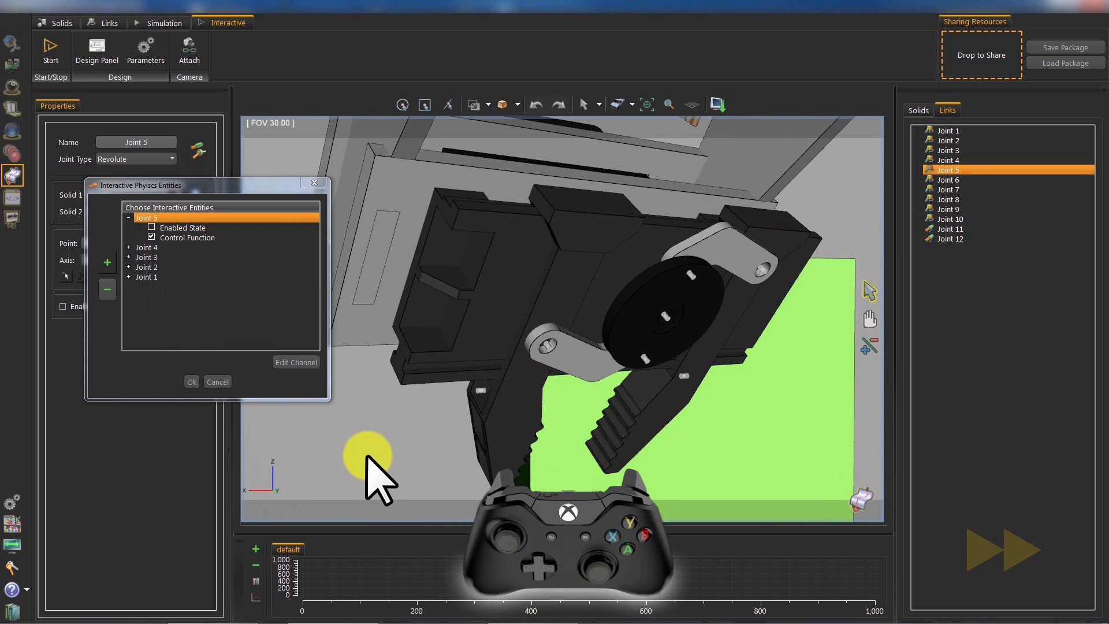
pyautogui.click(106, 264)
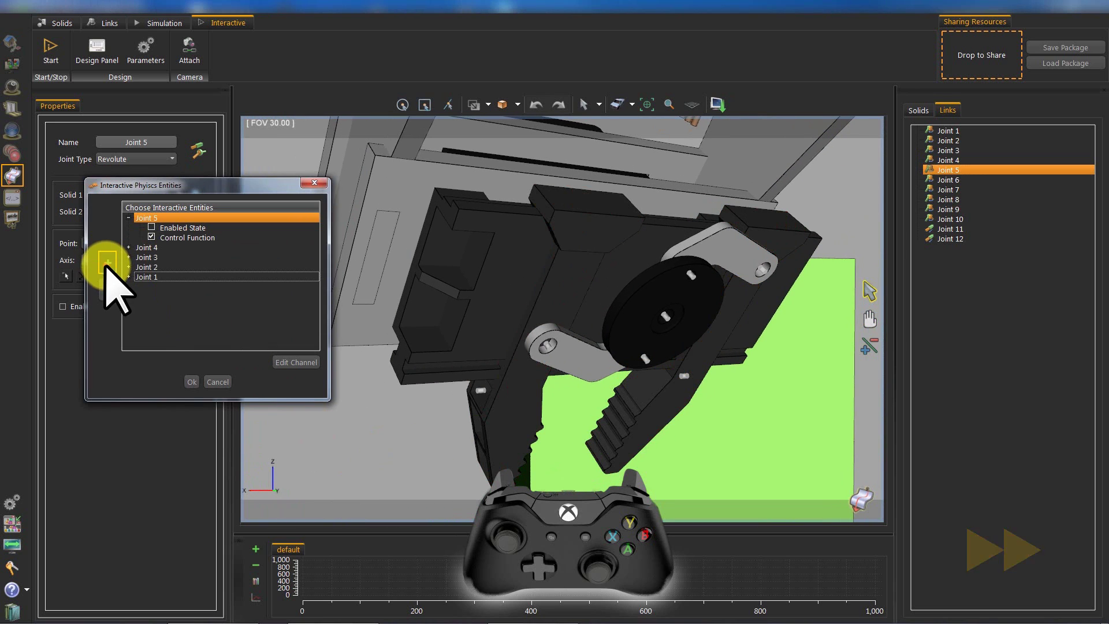
pyautogui.click(667, 318)
pyautogui.click(152, 237)
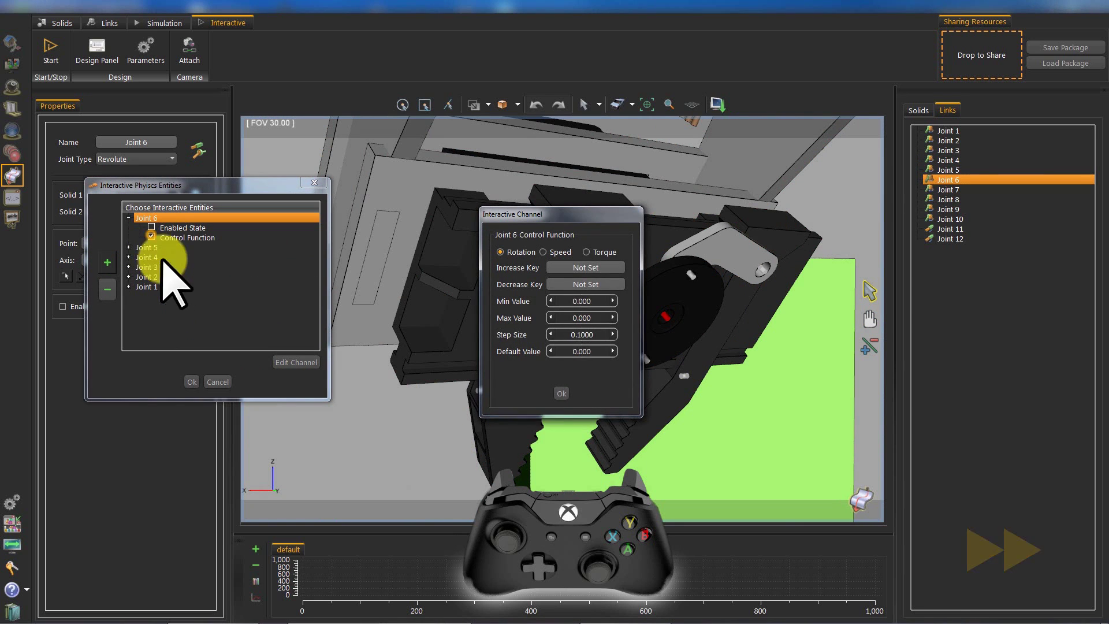
# Configure Joint 6's channel with H to increase, F to decrease, range -1 to 0.3 and step size 0.01, and accept the interactive entities
pyautogui.press('h')
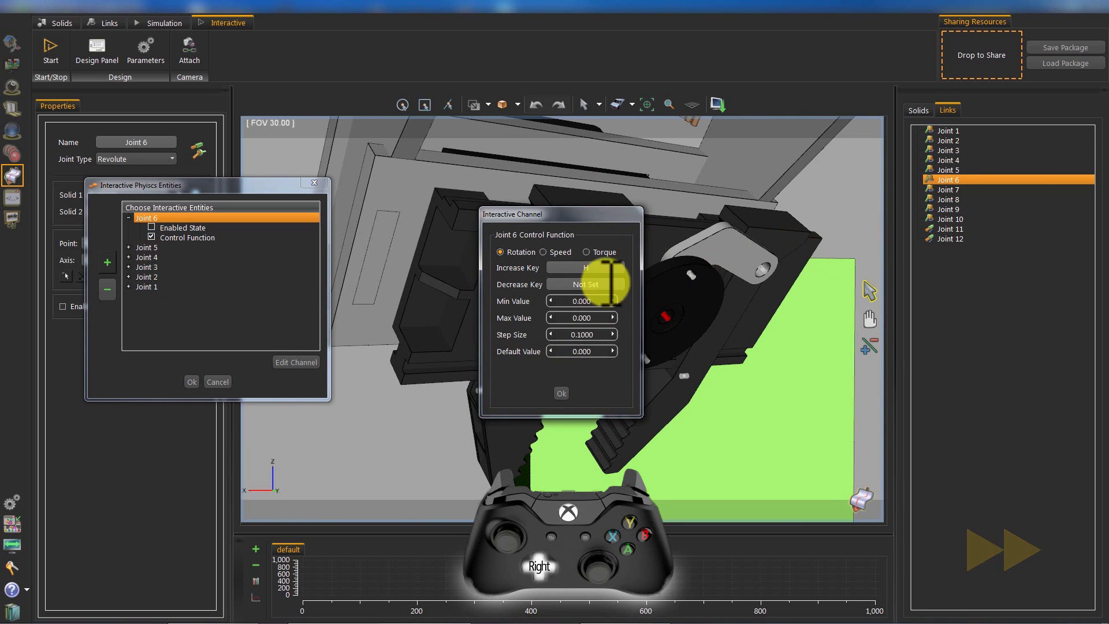
pyautogui.click(603, 284)
pyautogui.press('f')
pyautogui.click(603, 301)
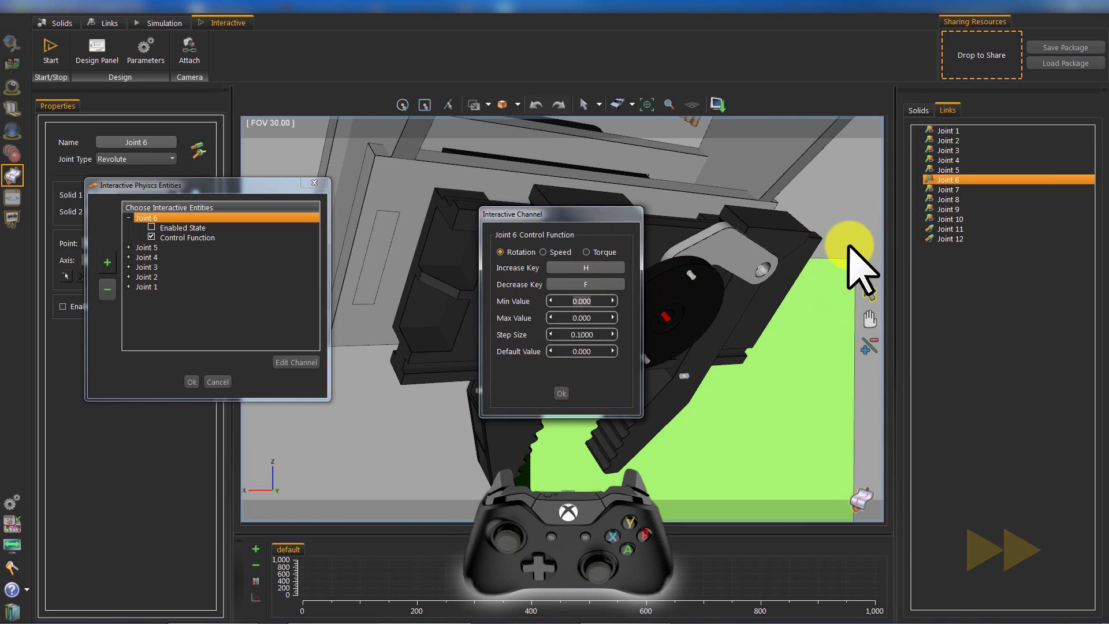
pyautogui.moveTo(600, 319); pyautogui.dragTo(523, 318)
pyautogui.write('0.3')
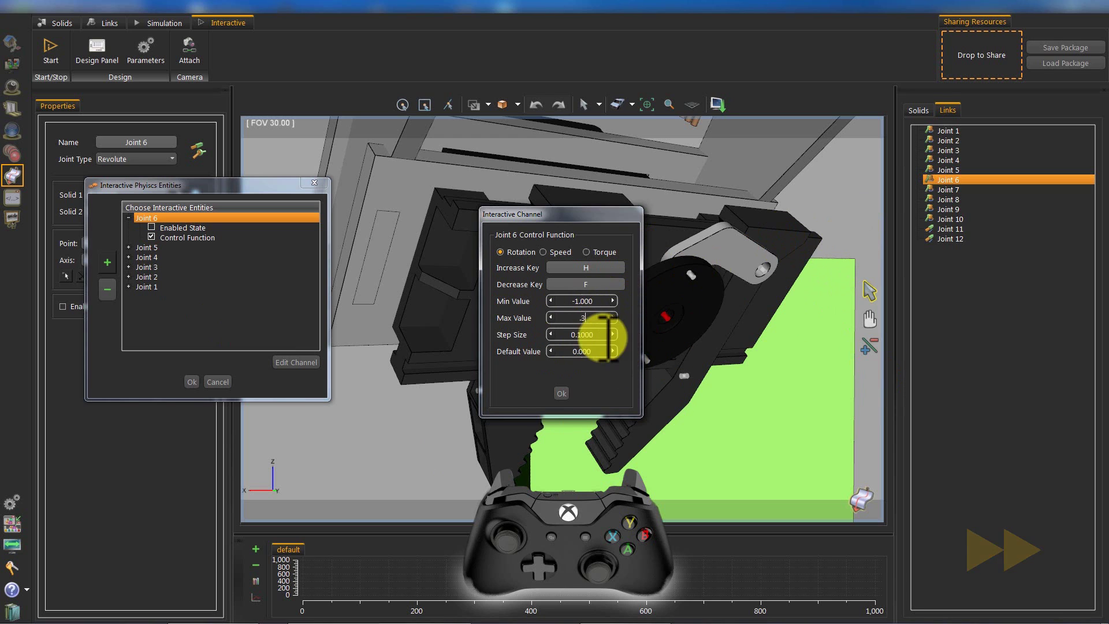
pyautogui.moveTo(602, 337); pyautogui.dragTo(520, 334)
pyautogui.write('0.01')
pyautogui.click(606, 350)
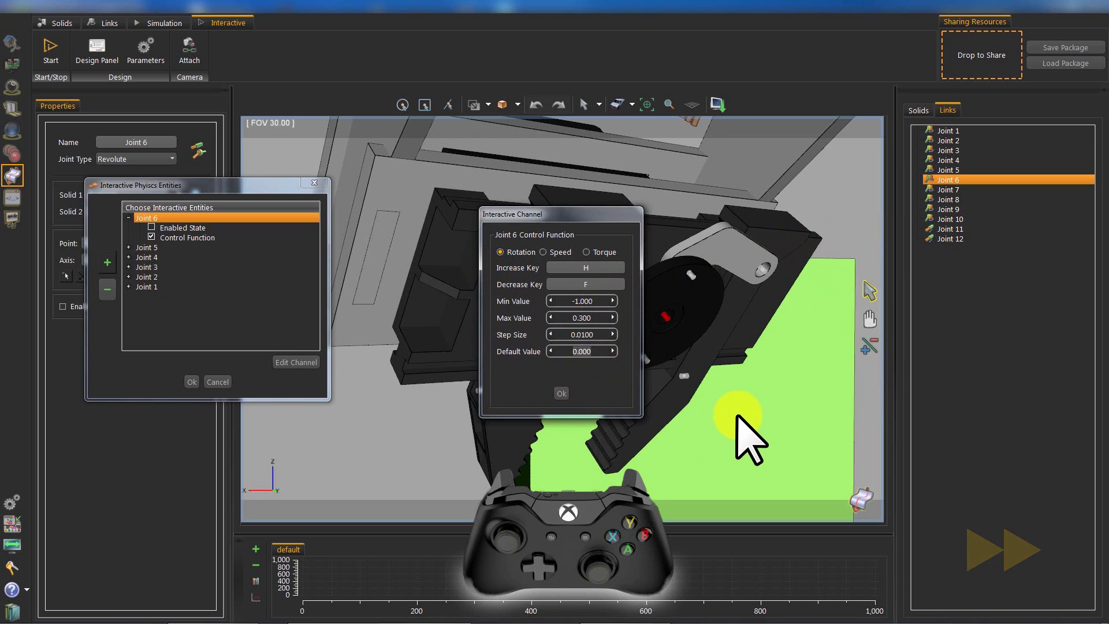
pyautogui.click(562, 393)
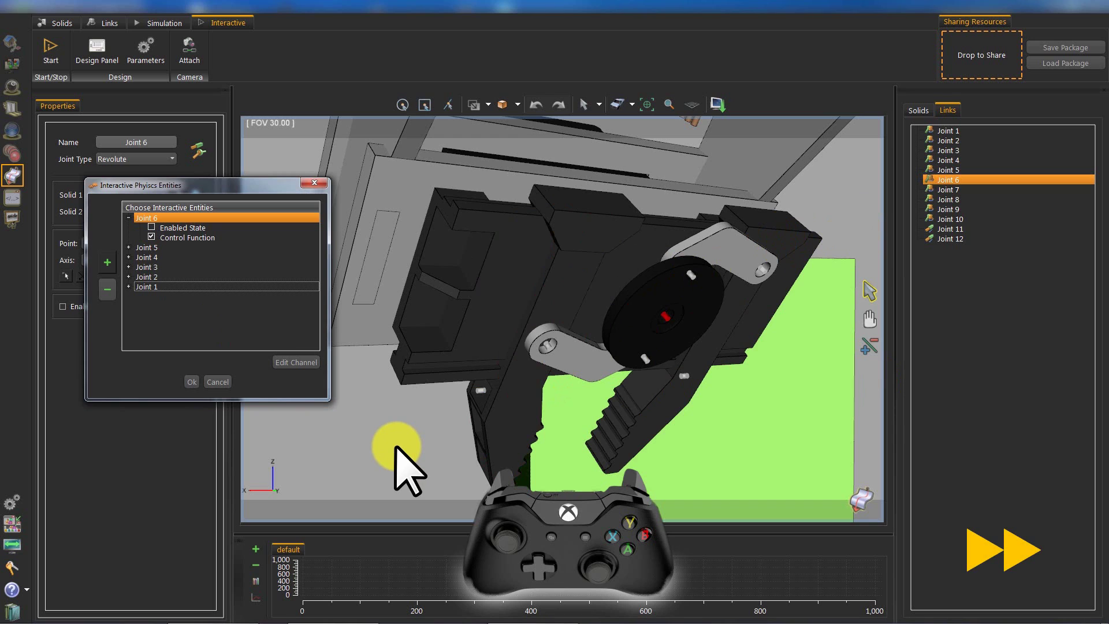
pyautogui.click(191, 382)
# Start the interactive simulation and drive the arm until its open gripper surrounds the blue cylinder on the green block
pyautogui.click(338, 413)
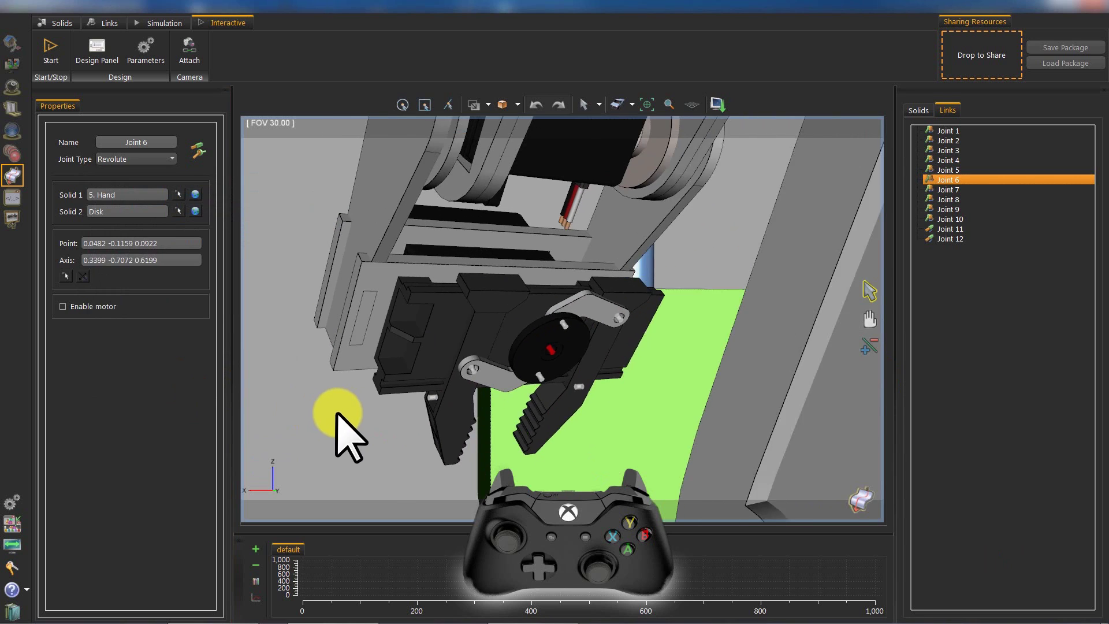
pyautogui.moveTo(338, 413); pyautogui.dragTo(453, 420, button='middle')
pyautogui.moveTo(312, 309); pyautogui.dragTo(643, 424, button='middle')
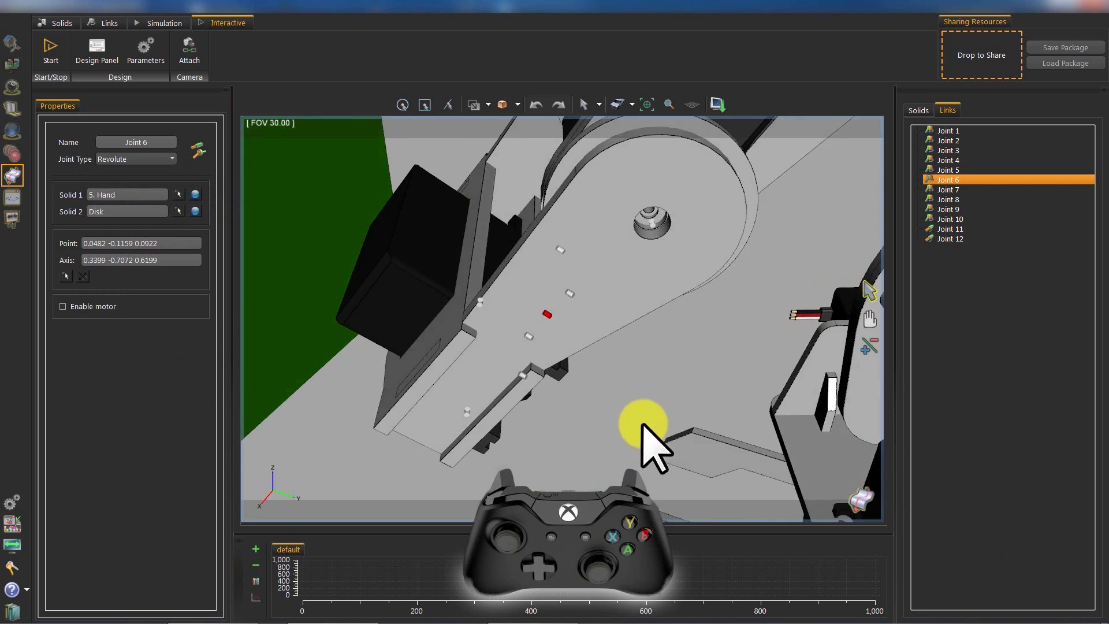
pyautogui.moveTo(642, 425); pyautogui.dragTo(747, 366)
pyautogui.moveTo(581, 458); pyautogui.dragTo(619, 399)
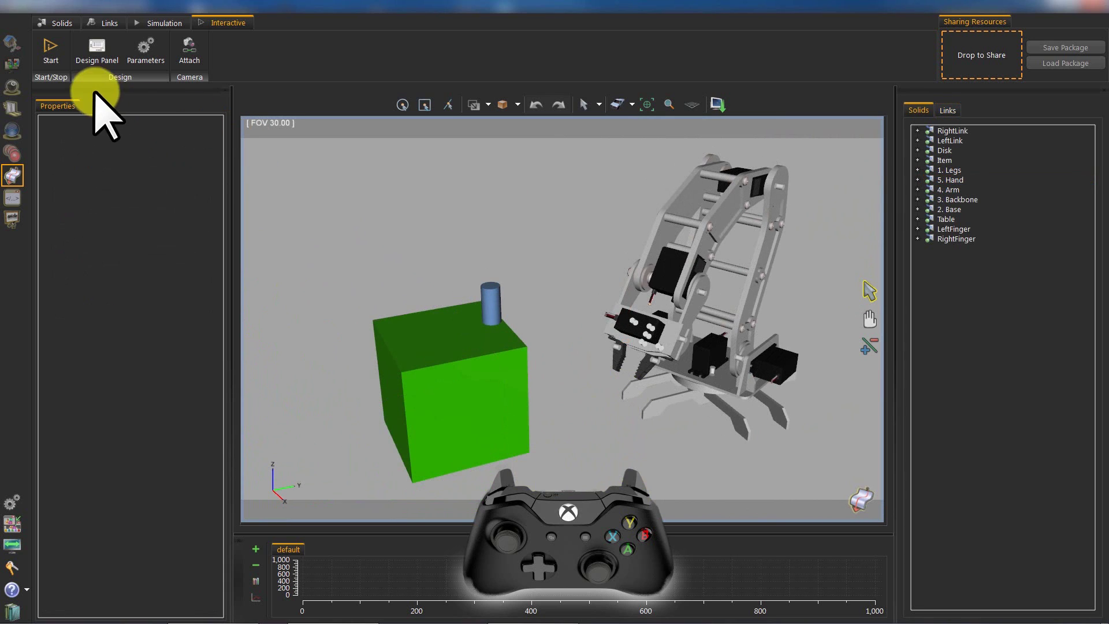
pyautogui.click(46, 49)
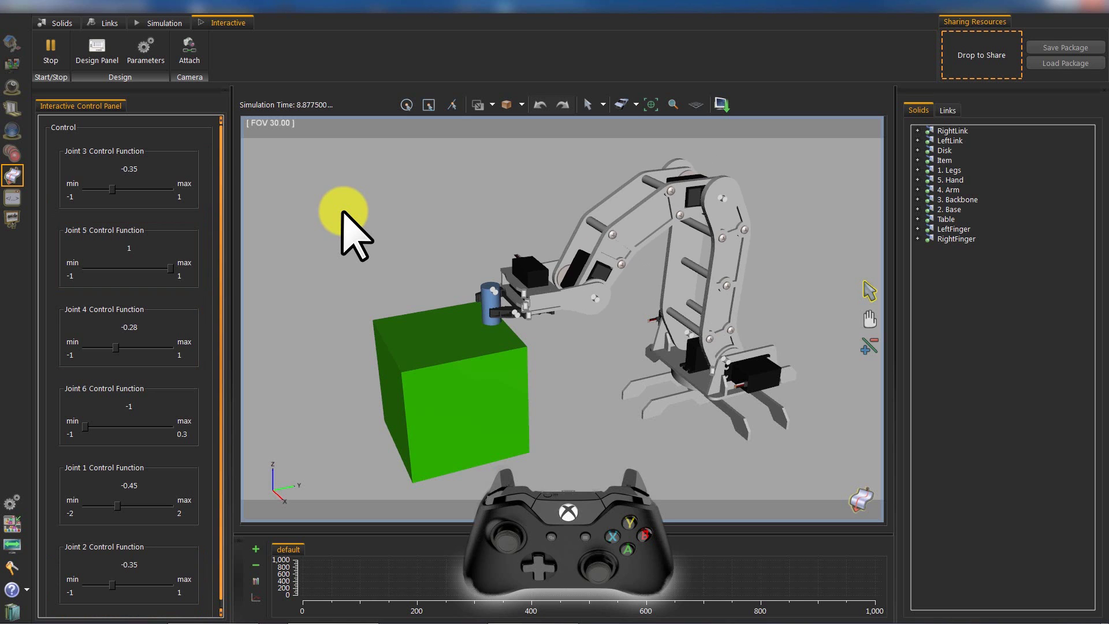
# Close the gripper around the blue cylinder by raising Joint 6 to 0.3, checking the grip from close up and from the front
pyautogui.scroll(5, 363, 243)
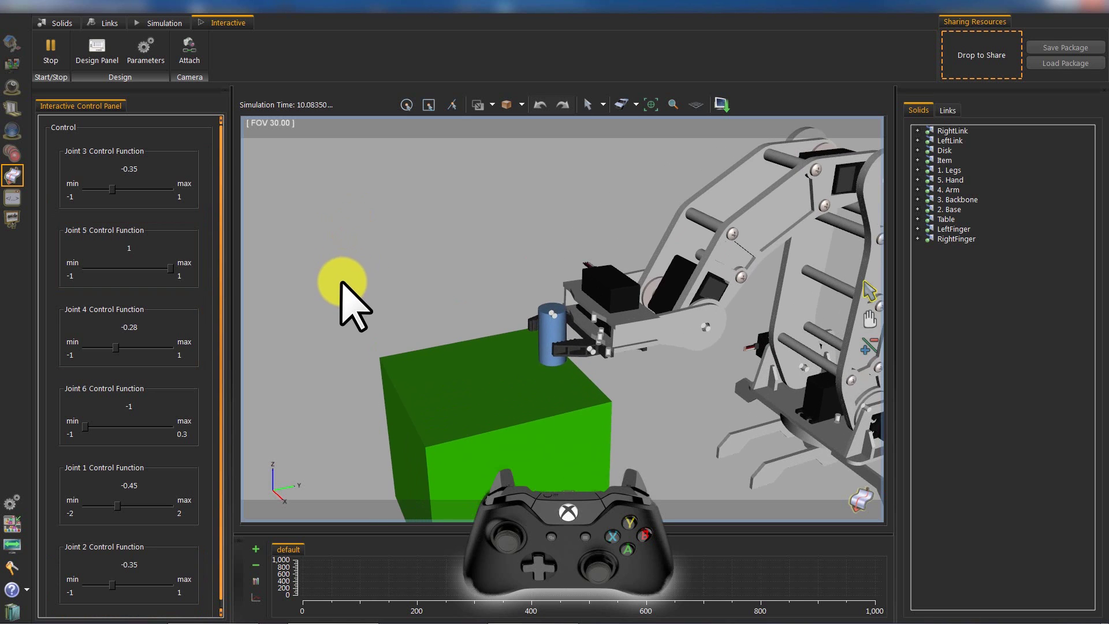
pyautogui.moveTo(342, 284); pyautogui.dragTo(726, 386)
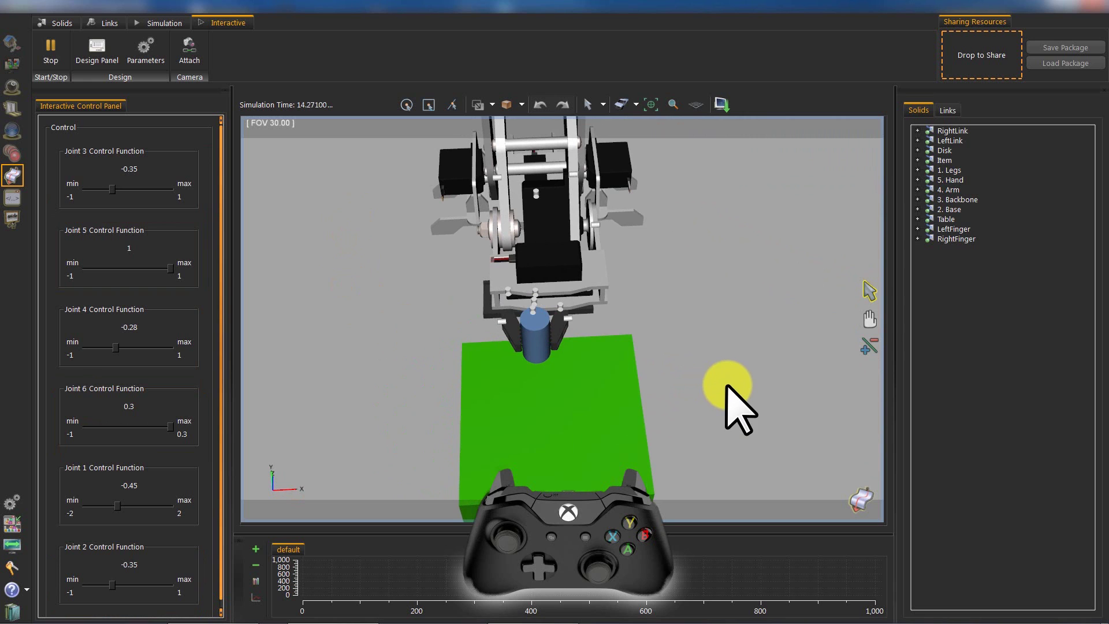
pyautogui.moveTo(726, 386); pyautogui.dragTo(654, 465)
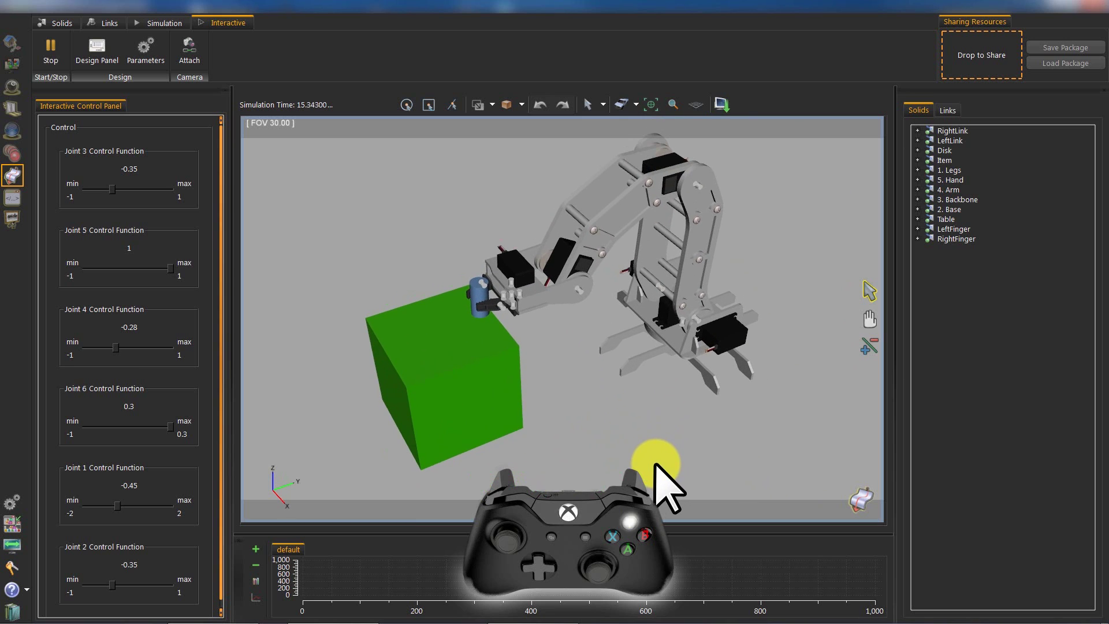